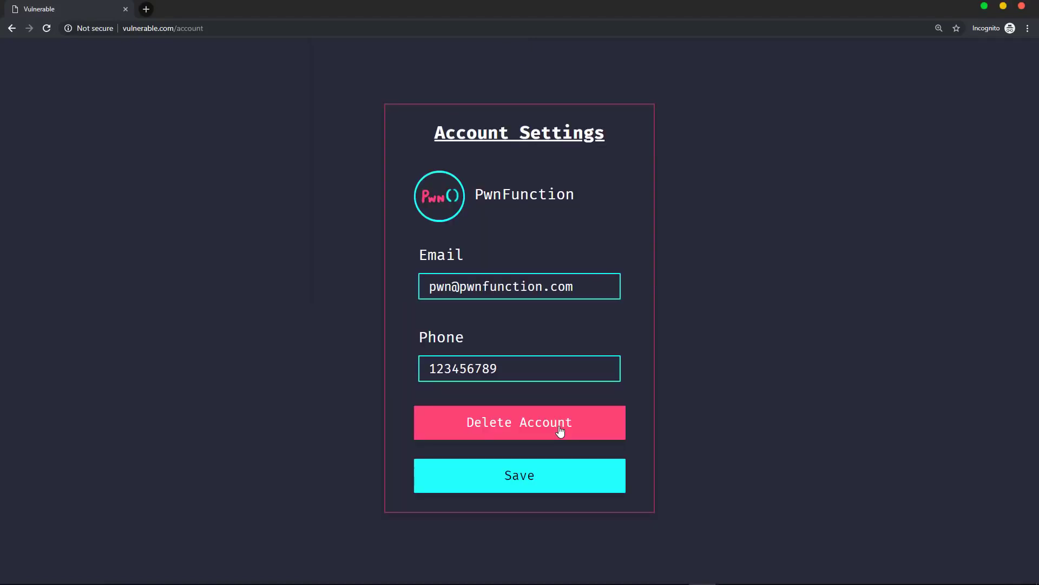
# - Delete the account, visit the cat.com link, and reload vulnerable.com to confirm the deletion
pyautogui.click(560, 431)
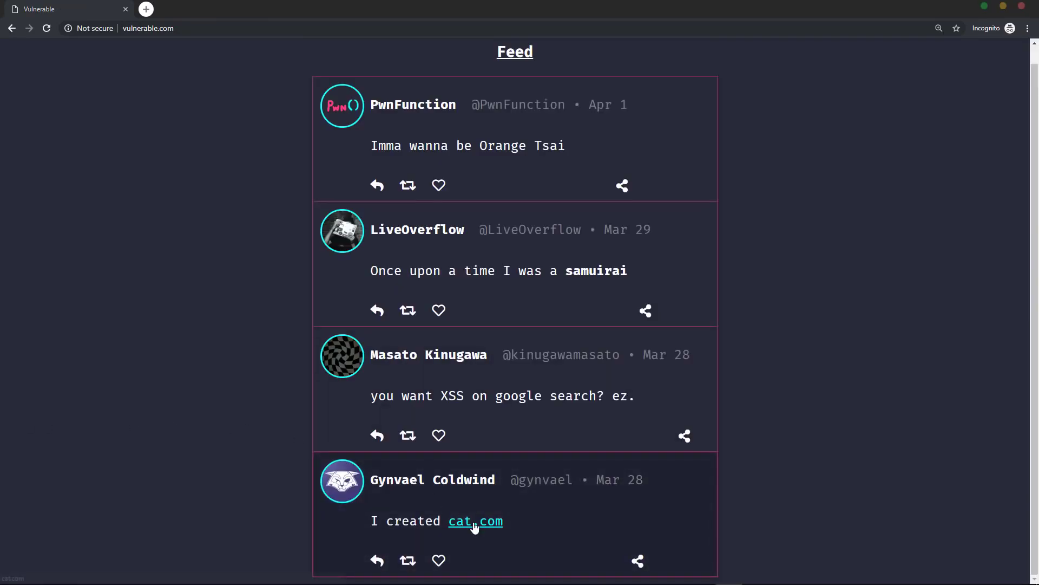
pyautogui.click(475, 524)
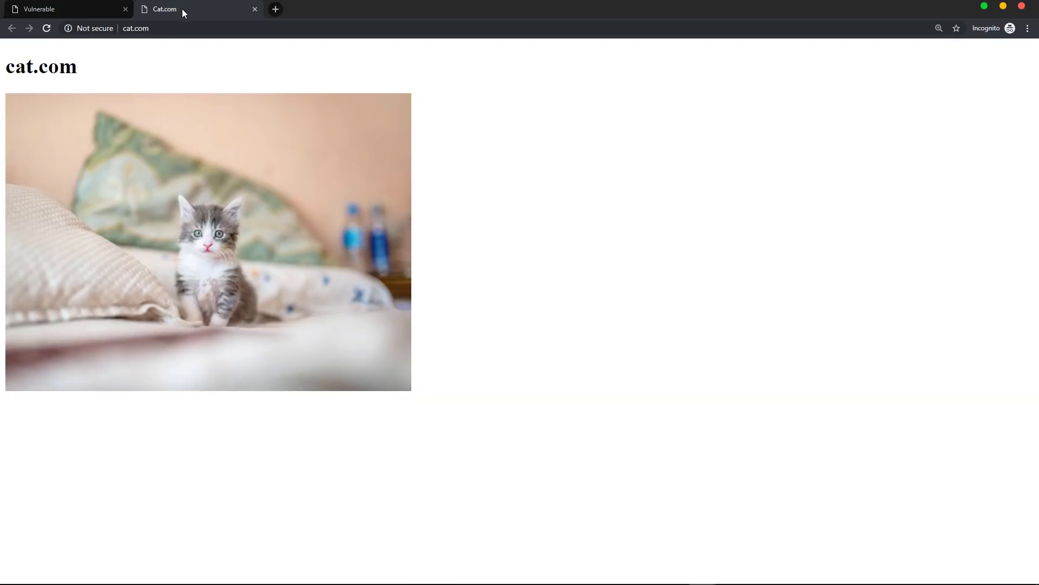
pyautogui.click(90, 8)
pyautogui.click(46, 29)
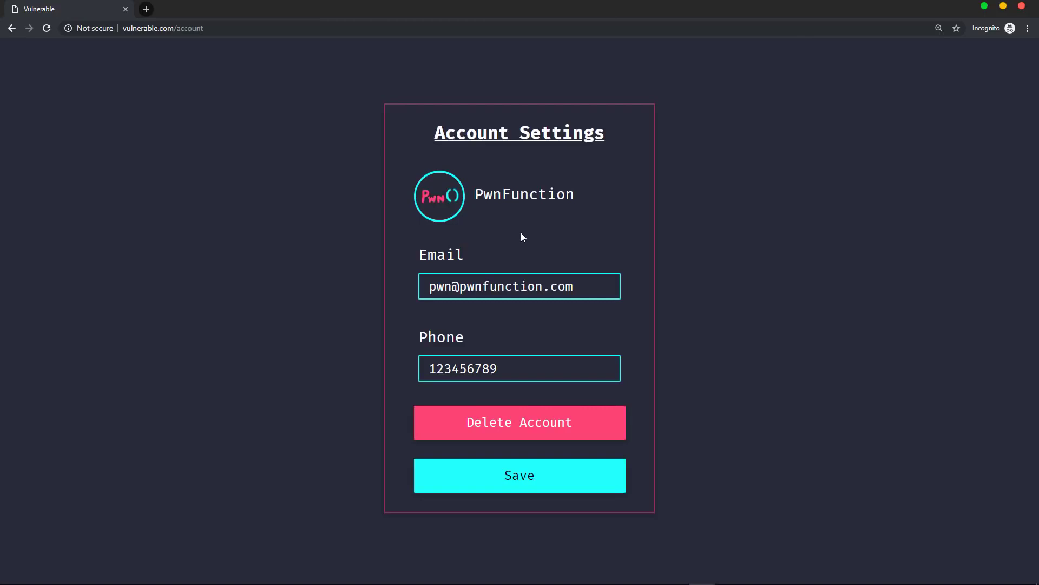
# - Inspect vulnerable.com's SessionID cookie in DevTools, then delete the account again
pyautogui.hotkey('ctrl', 'shift', 'i')
pyautogui.click(447, 313)
pyautogui.click(492, 330)
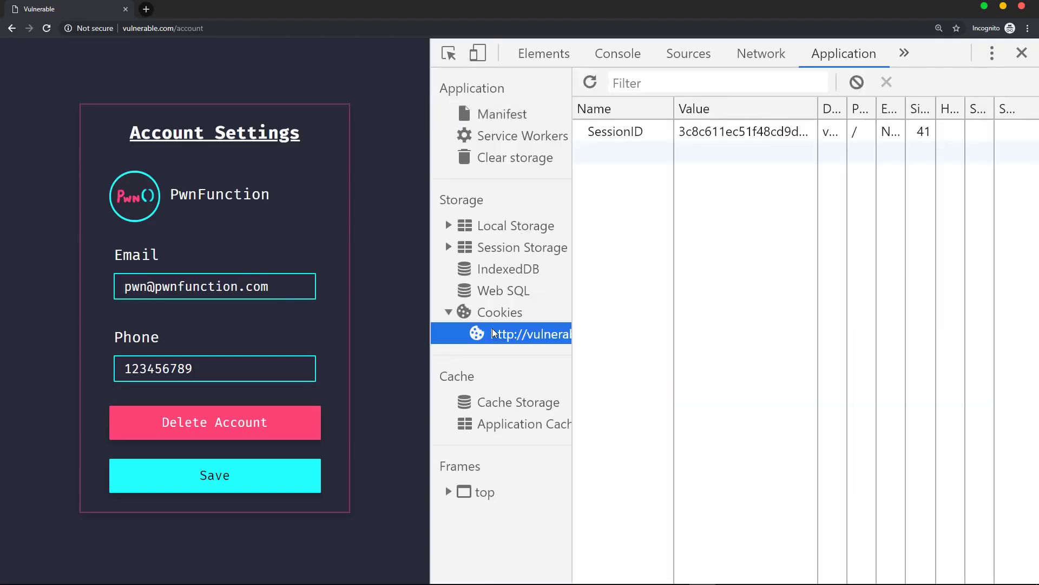
pyautogui.click(621, 136)
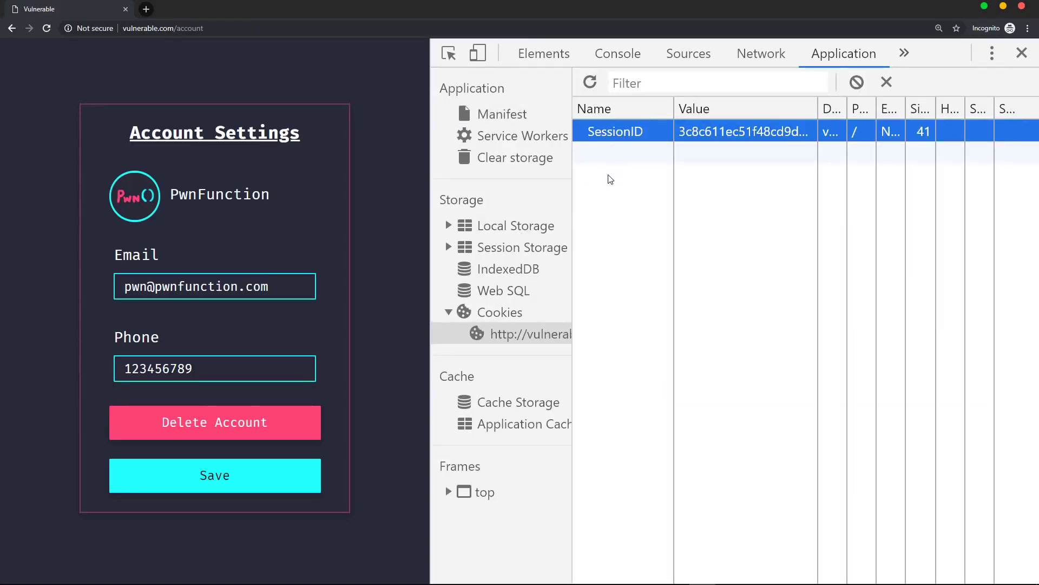
pyautogui.hotkey('ctrl', 'shift', 'i')
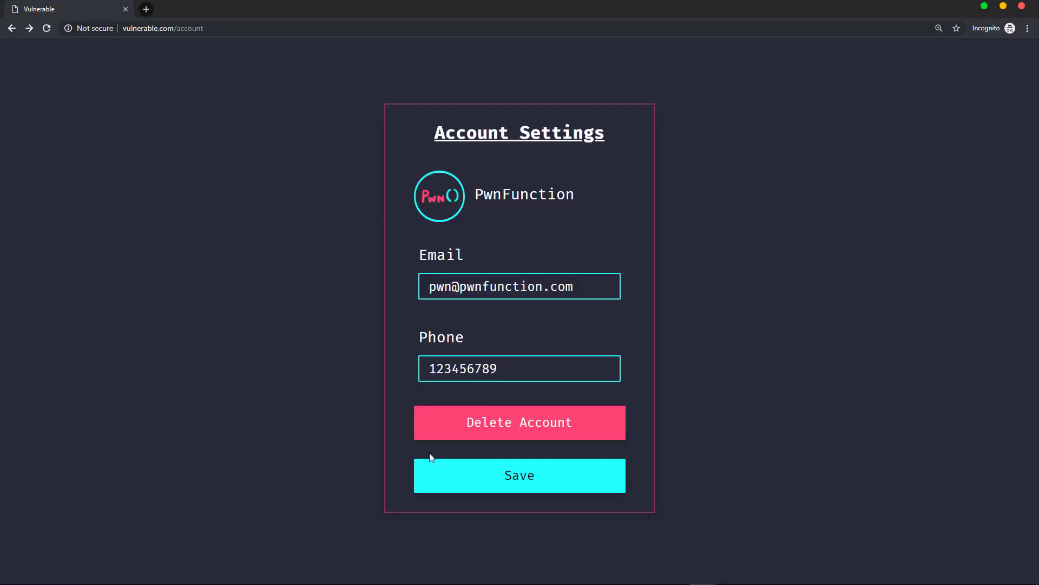
pyautogui.click(525, 431)
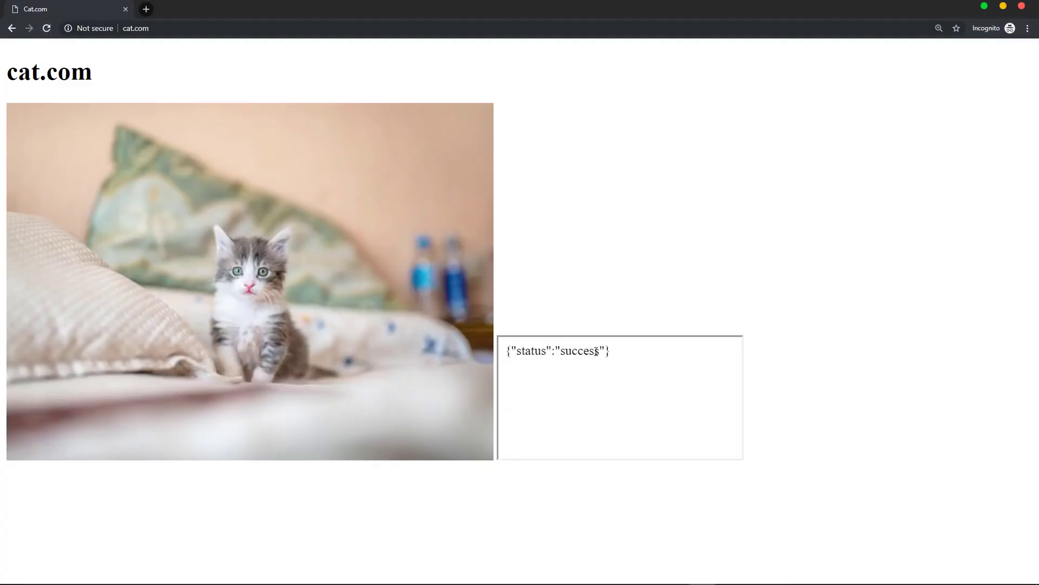
# - Highlight the success status response text on the explainer slide
pyautogui.moveTo(614, 351); pyautogui.dragTo(480, 351)
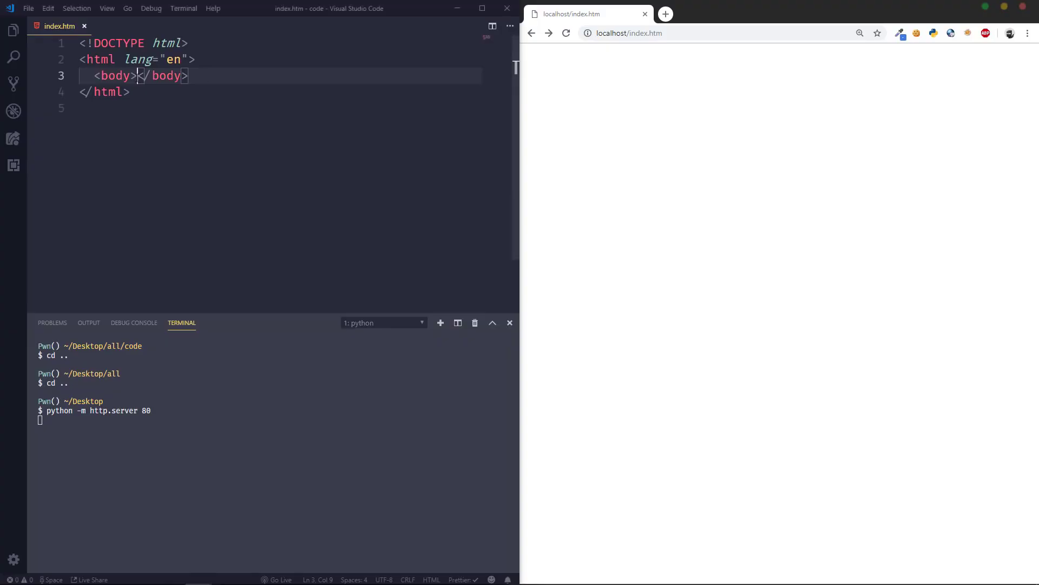
# - Edit the index.htm form, submit itemName 'apple', and inspect the localhost request in DevTools Network
pyautogui.press('Return')
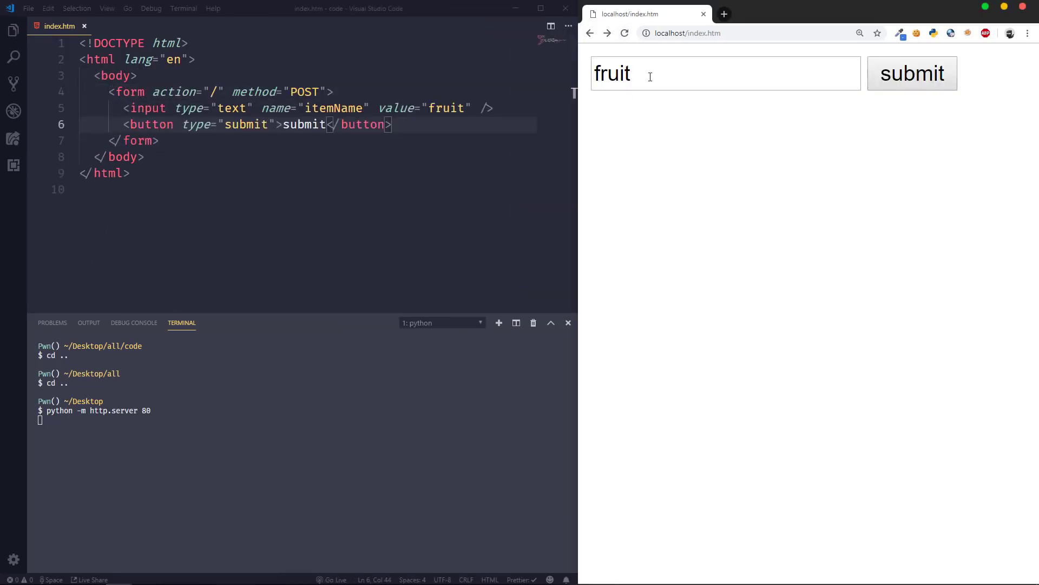
pyautogui.doubleClick(652, 72)
pyautogui.write('apple')
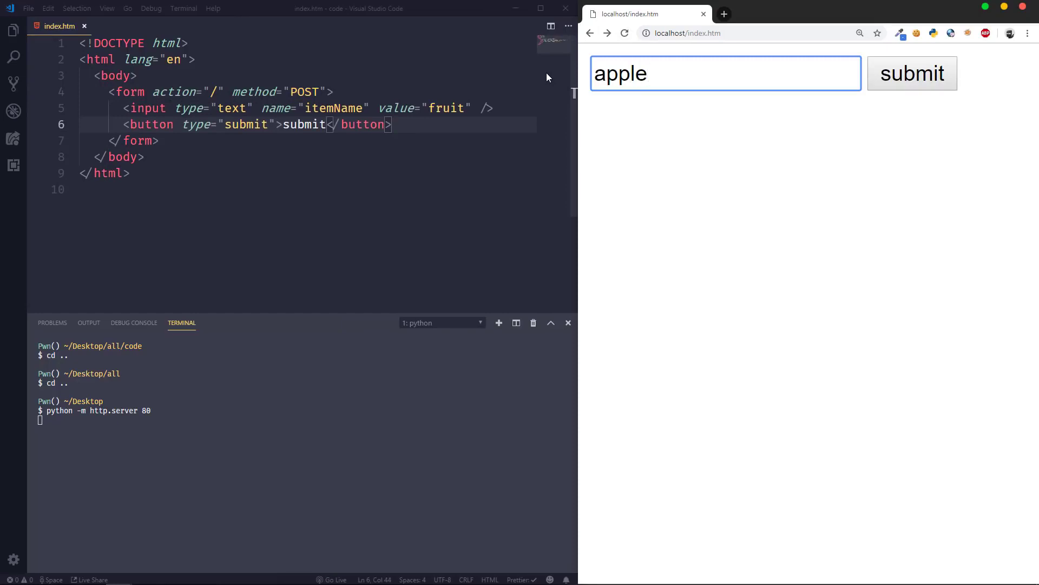
pyautogui.hotkey('ctrl', 'shift', 'i')
pyautogui.click(927, 88)
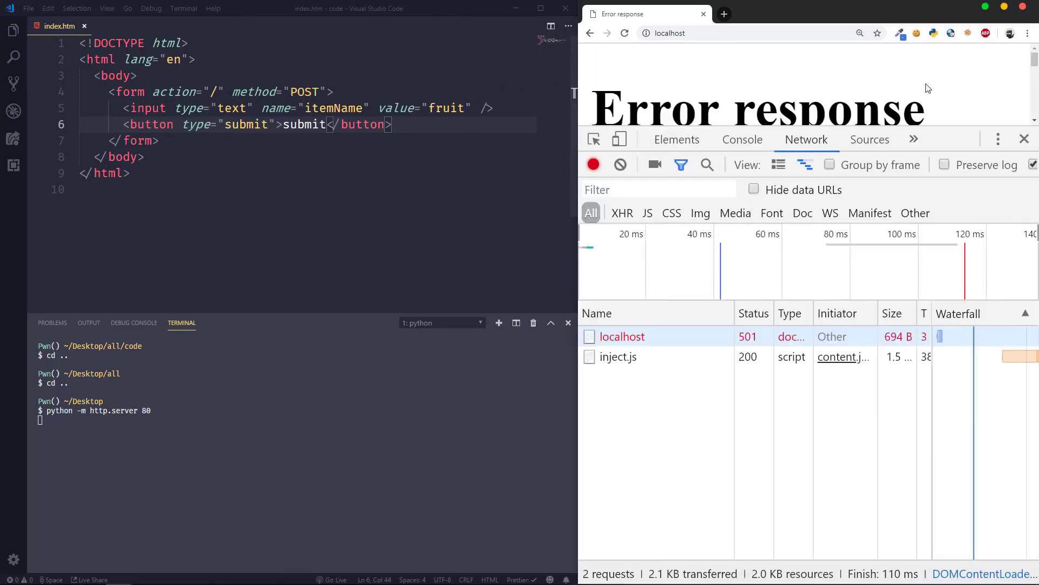
pyautogui.click(893, 336)
pyautogui.scroll(-1, 888, 430)
pyautogui.scroll(-5, 887, 430)
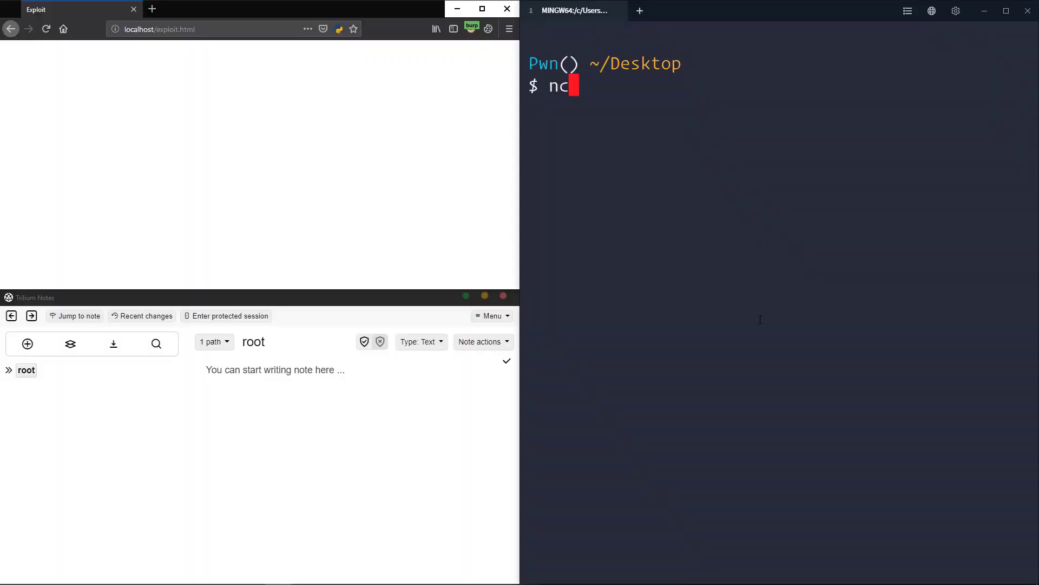
pyautogui.write('at -lvp 1337')
# - Start the ncat listener on port 1337, reload exploit.html, and open the planted RCE note
pyautogui.press('Return')
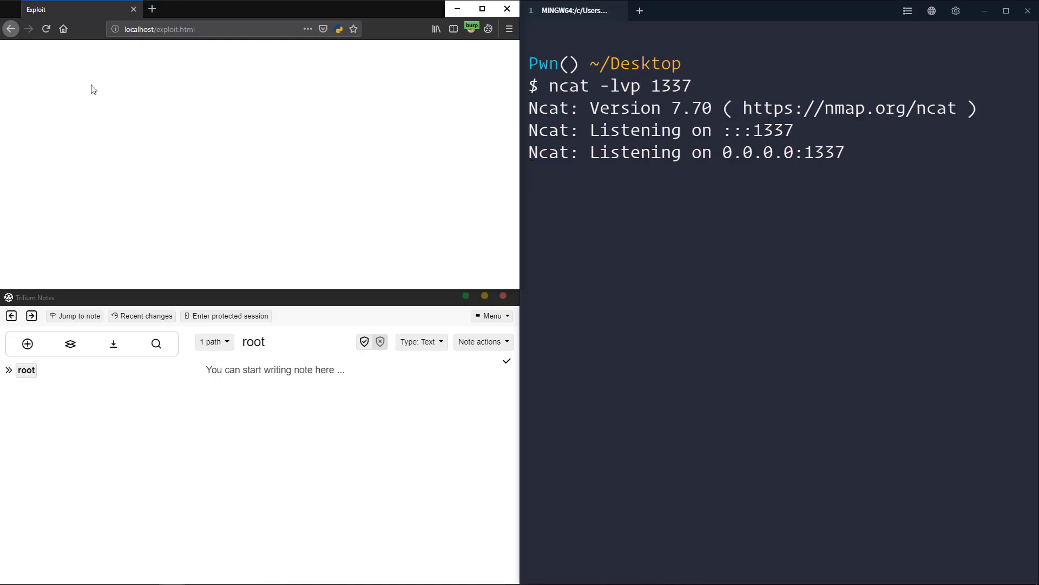
pyautogui.click(47, 28)
pyautogui.click(43, 385)
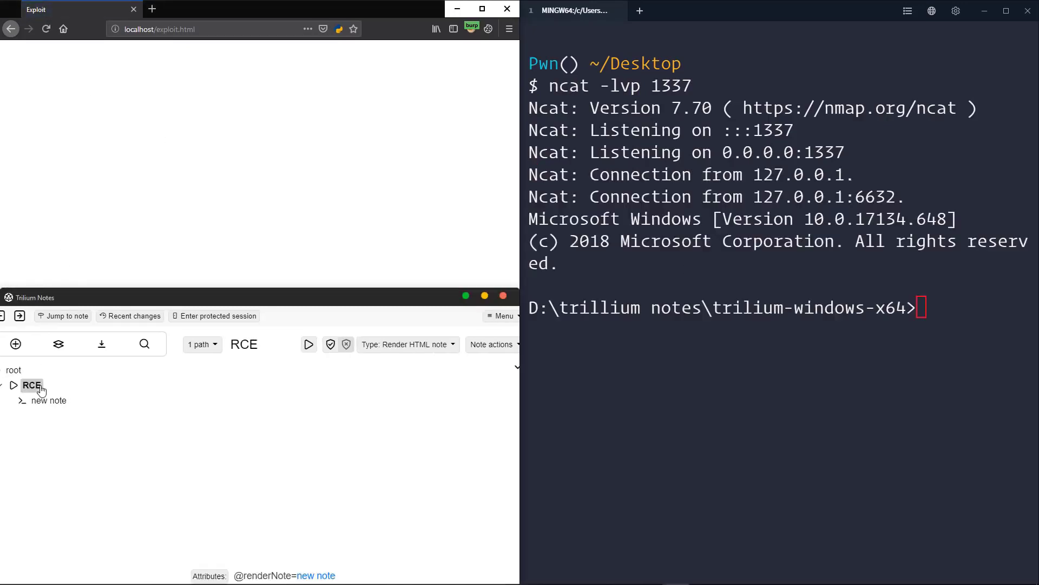